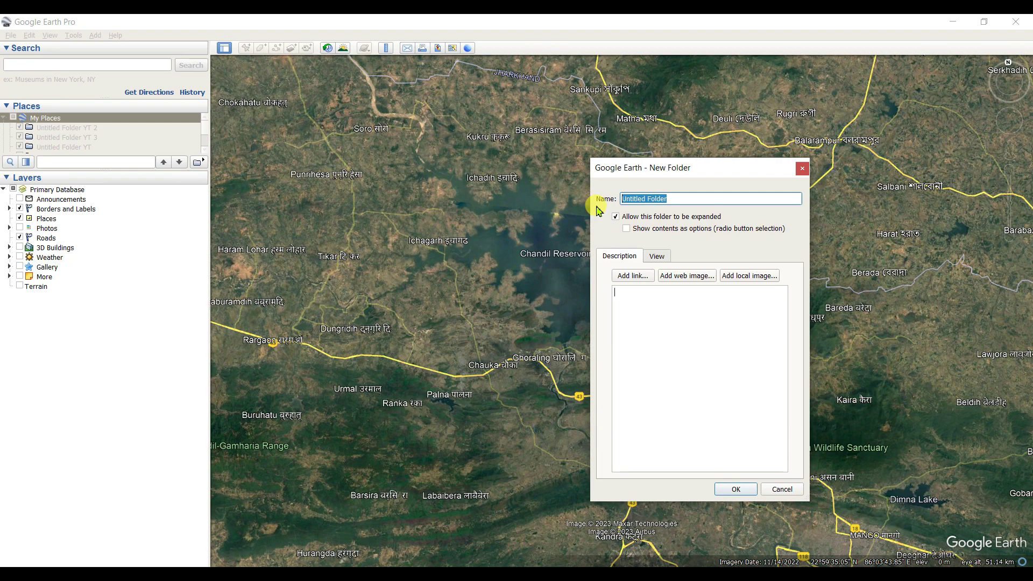
Create a folder named KML in My Places and begin a new polygon inside it
{"action": "type", "text": "KML"}
{"action": "left_click", "coordinate": [736, 489]}
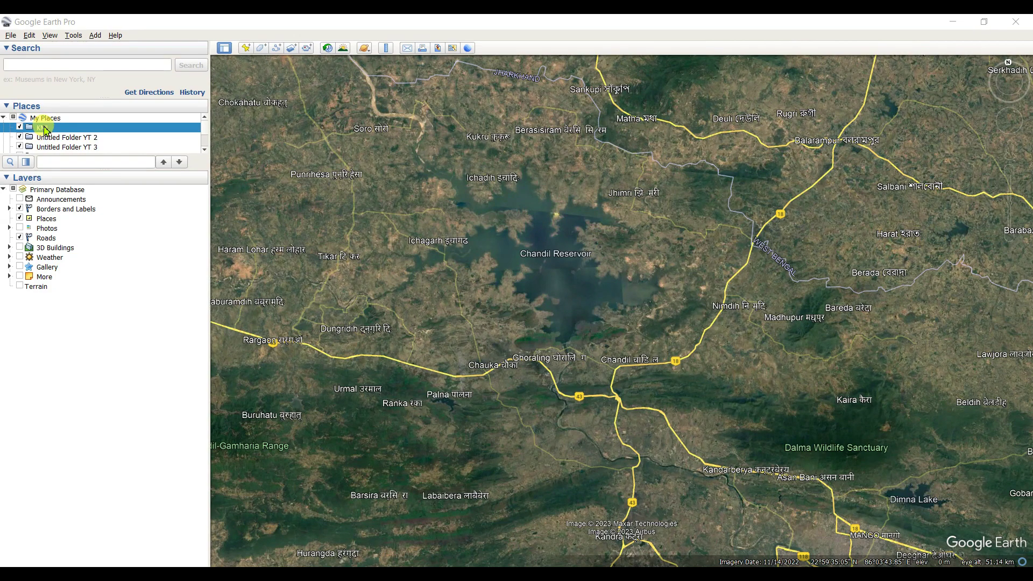
{"action": "left_click", "coordinate": [260, 49]}
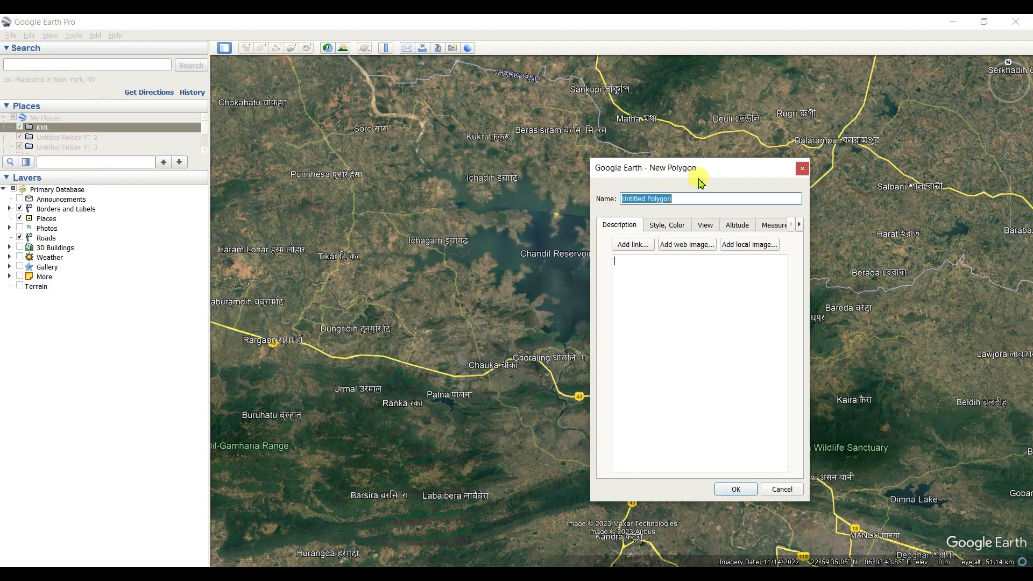
{"action": "left_click_drag", "start_coordinate": [705, 171], "coordinate": [878, 166]}
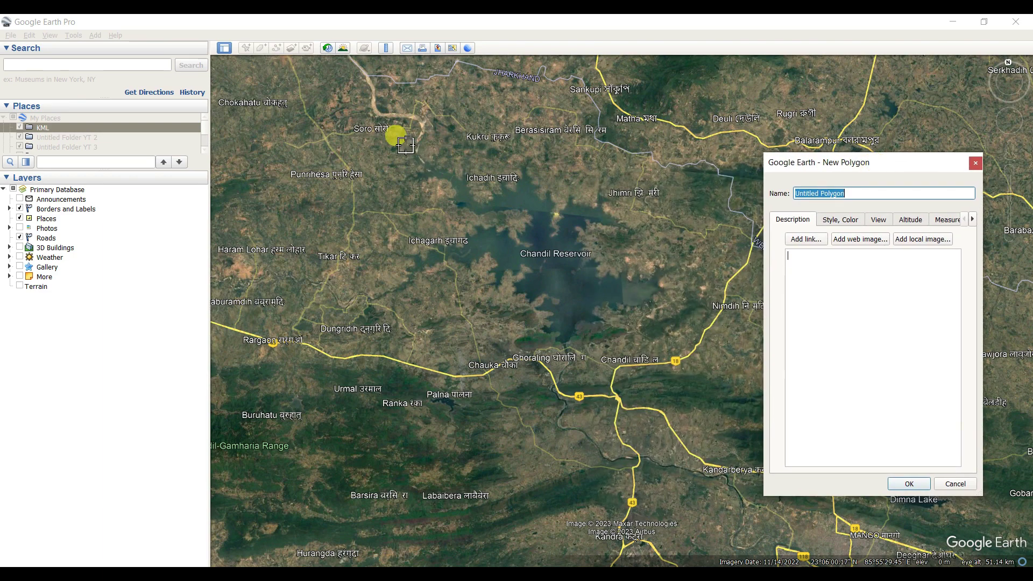
Place nine vertices around Chandil Reservoir, from near Soro past Urmal and Labaibera
{"action": "left_click", "coordinate": [371, 111]}
{"action": "left_click", "coordinate": [284, 297]}
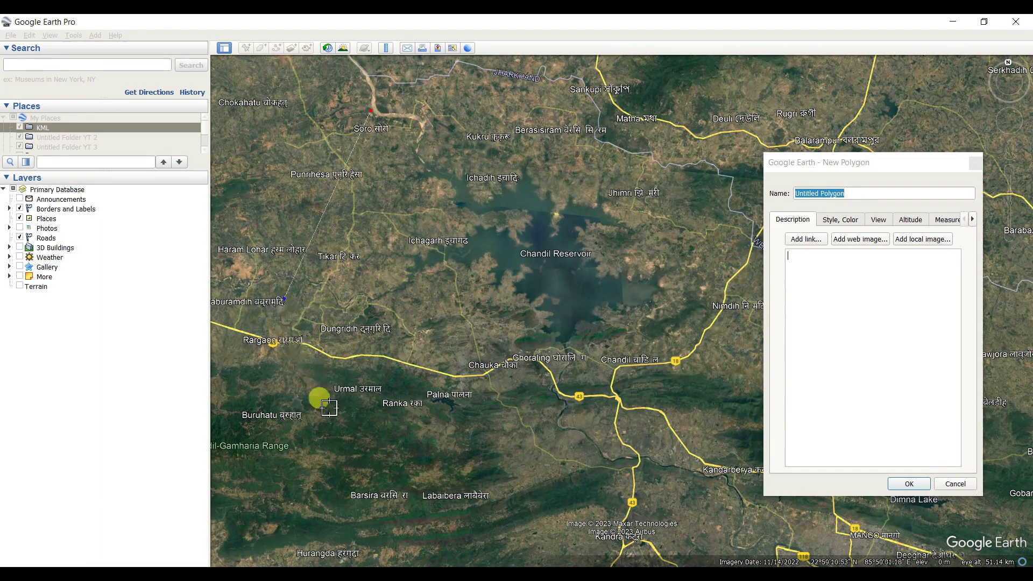
{"action": "left_click", "coordinate": [374, 459]}
{"action": "left_click", "coordinate": [499, 493]}
{"action": "left_click", "coordinate": [629, 480]}
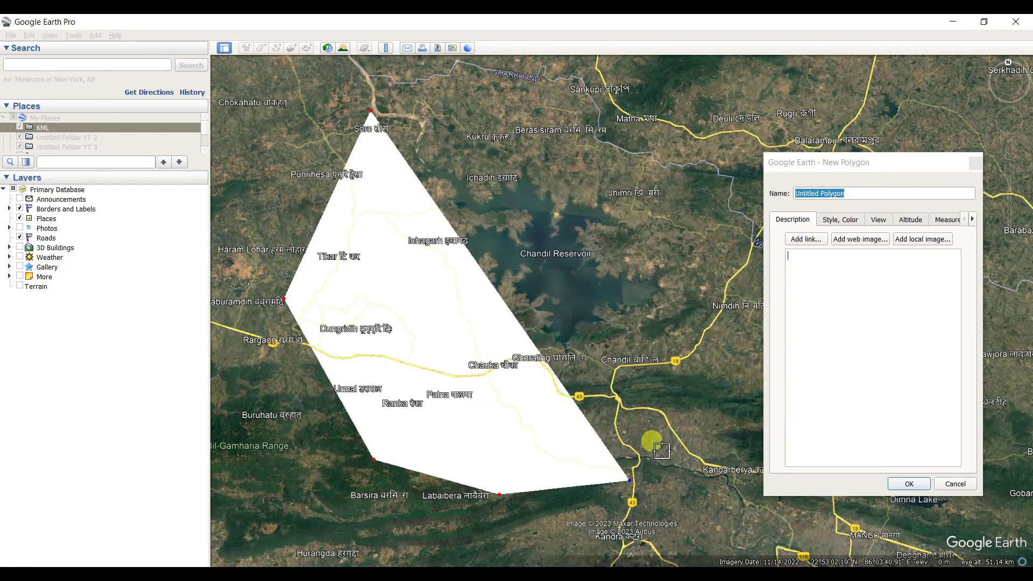
{"action": "left_click", "coordinate": [710, 385]}
{"action": "left_click", "coordinate": [721, 248]}
{"action": "left_click", "coordinate": [733, 108]}
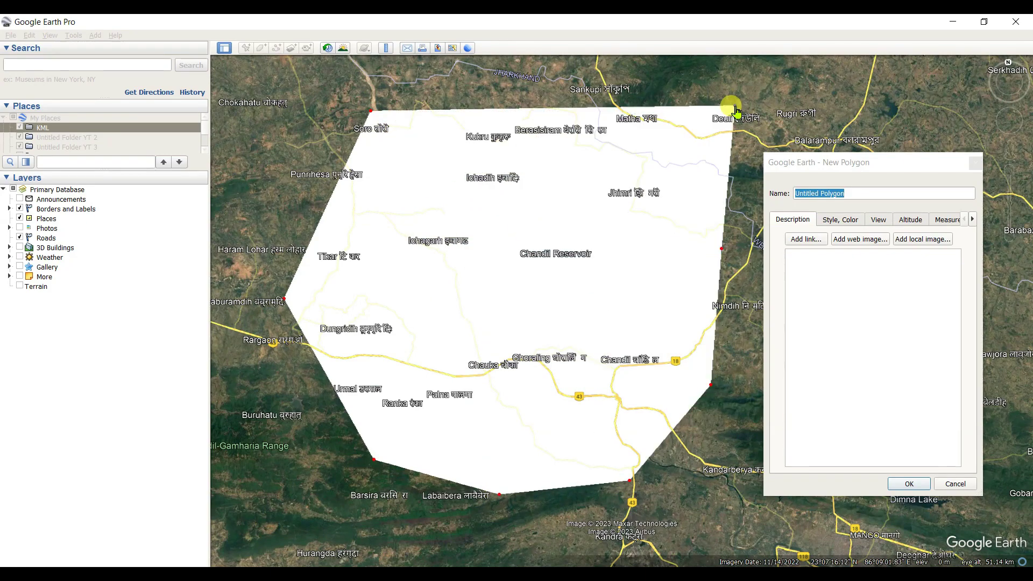
{"action": "left_click", "coordinate": [546, 68]}
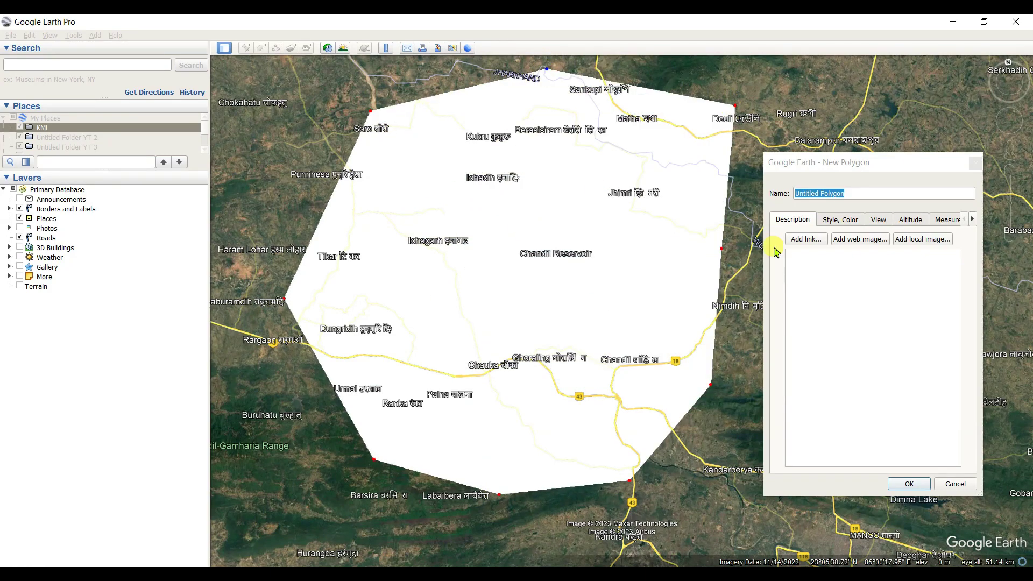
Set the polygon's line colour to red
{"action": "left_click", "coordinate": [850, 220]}
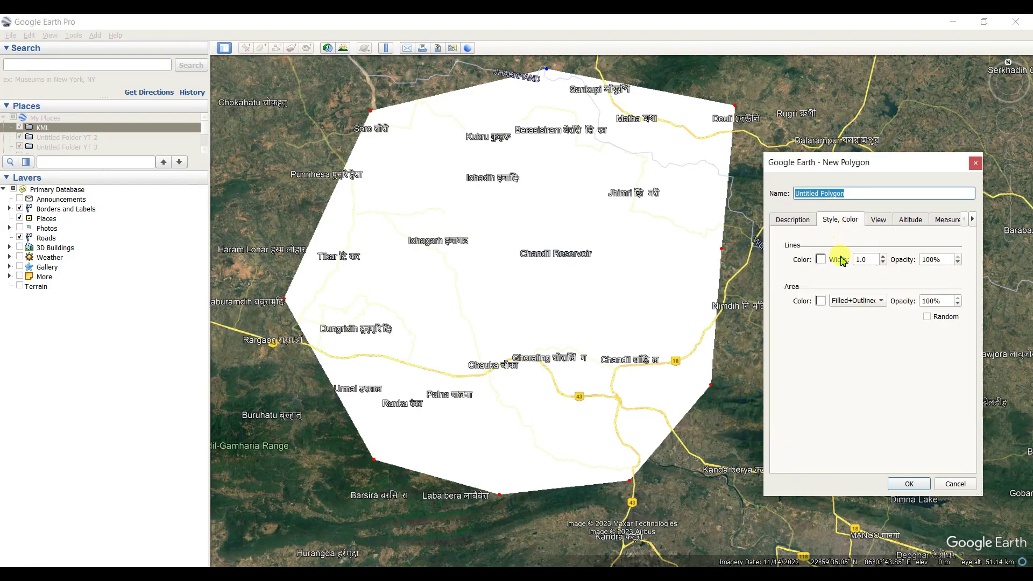
{"action": "left_click", "coordinate": [822, 261]}
{"action": "left_click", "coordinate": [759, 277]}
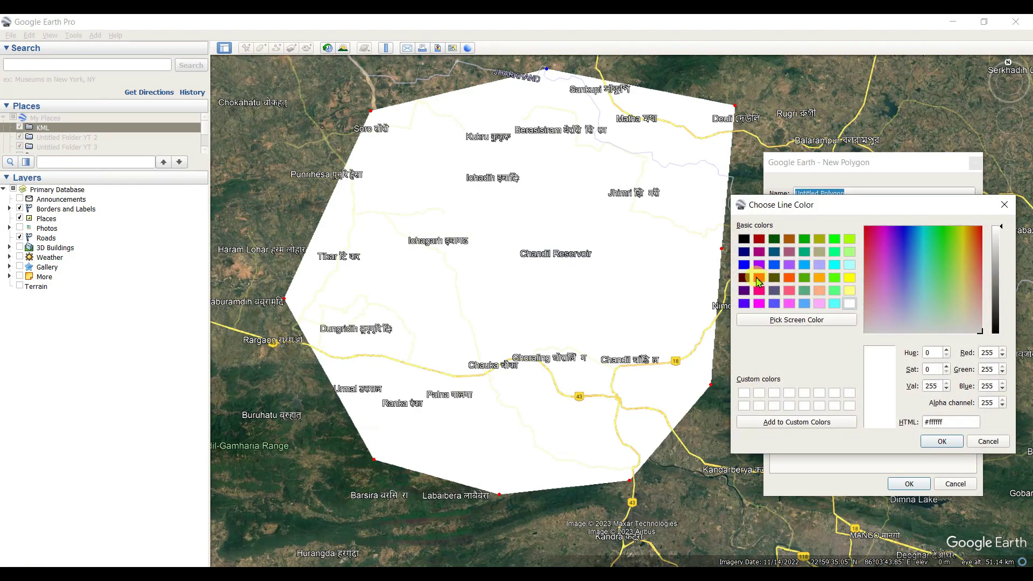
{"action": "left_click", "coordinate": [942, 441]}
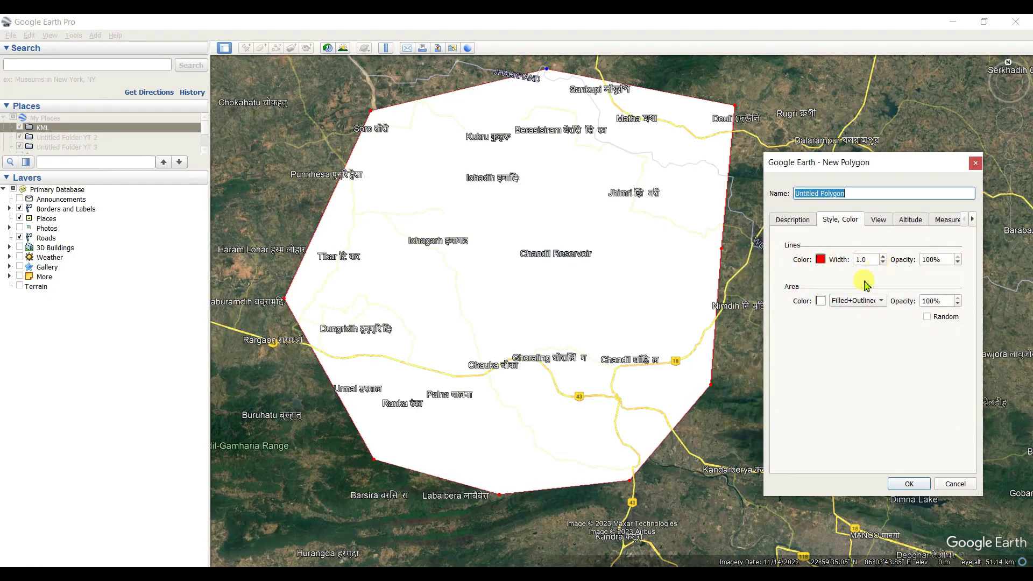
Make the area Outlined in red with no fill, and save the polygon into the KML folder
{"action": "left_click", "coordinate": [881, 300]}
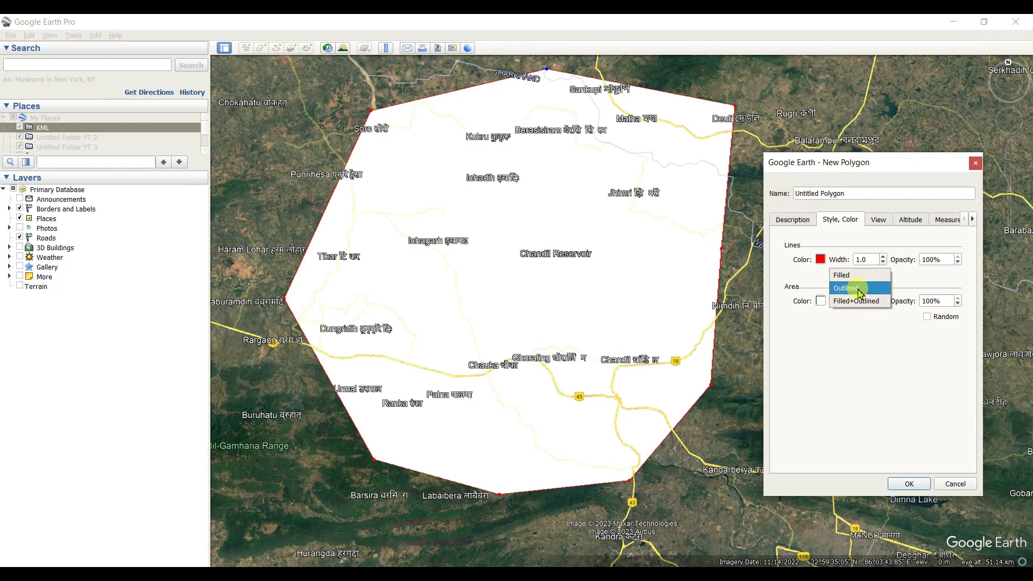
{"action": "left_click", "coordinate": [859, 293]}
{"action": "left_click", "coordinate": [821, 301]}
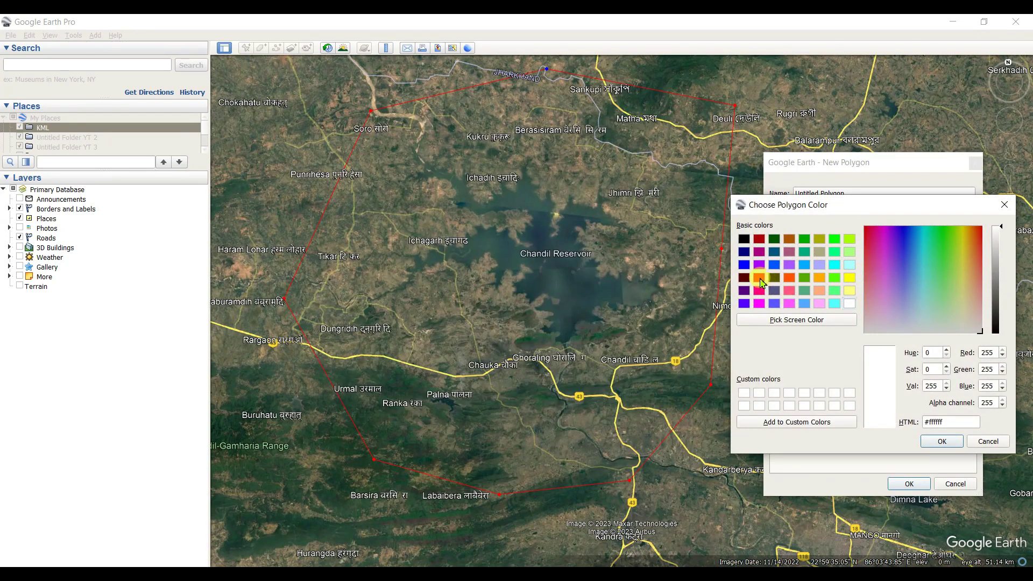
{"action": "left_click", "coordinate": [759, 278]}
{"action": "left_click", "coordinate": [941, 442]}
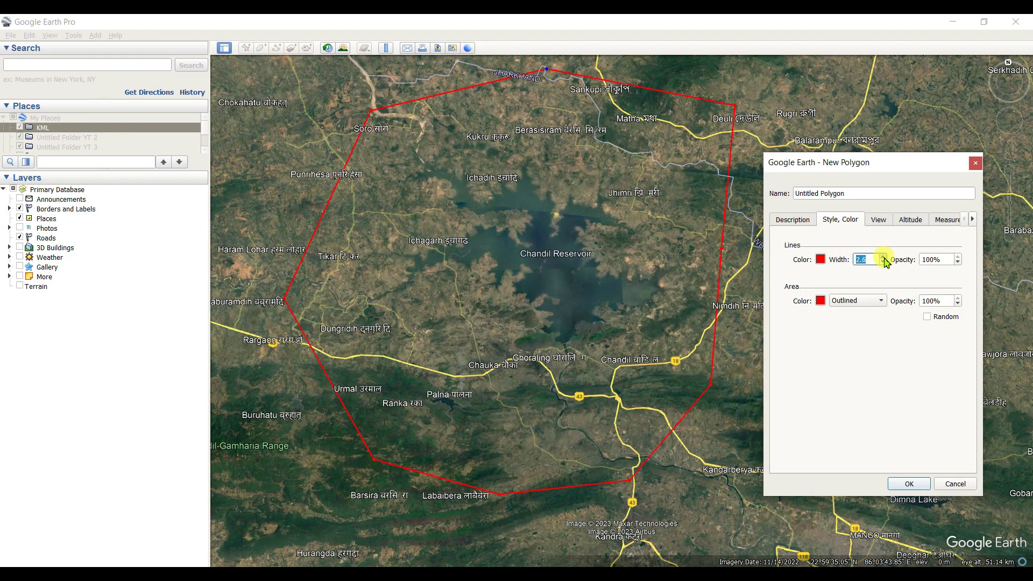
{"action": "left_click", "coordinate": [909, 484]}
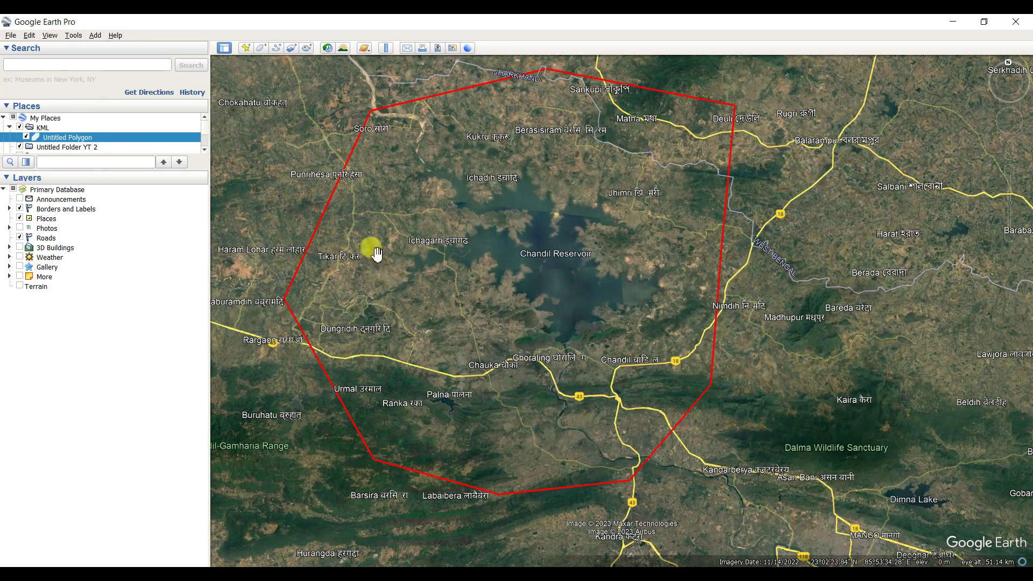
Save the KML folder as KML.kmz in the Settlements folder
{"action": "left_click", "coordinate": [41, 128]}
{"action": "right_click", "coordinate": [43, 129]}
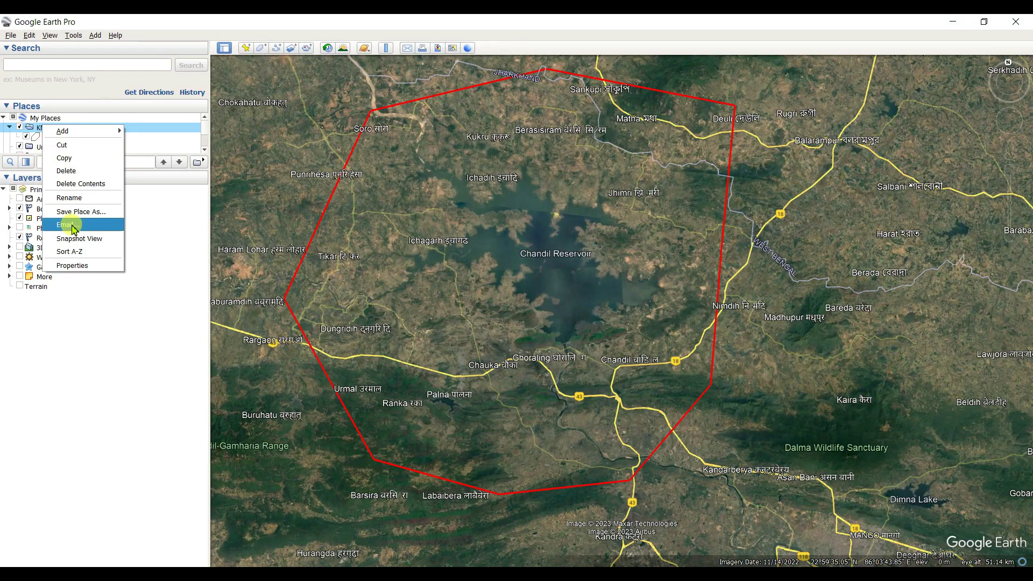
{"action": "left_click", "coordinate": [84, 212]}
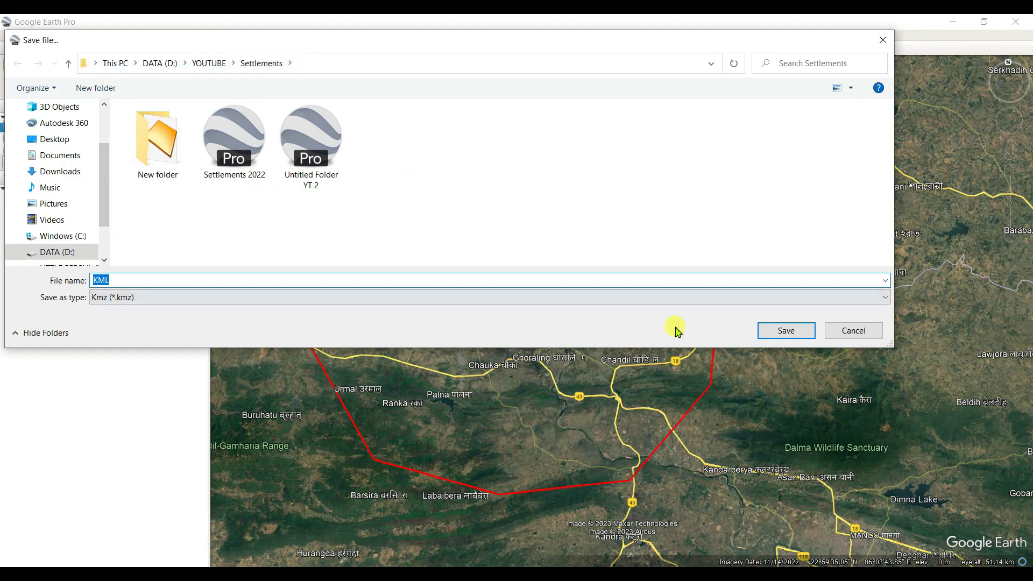
{"action": "left_click", "coordinate": [787, 331]}
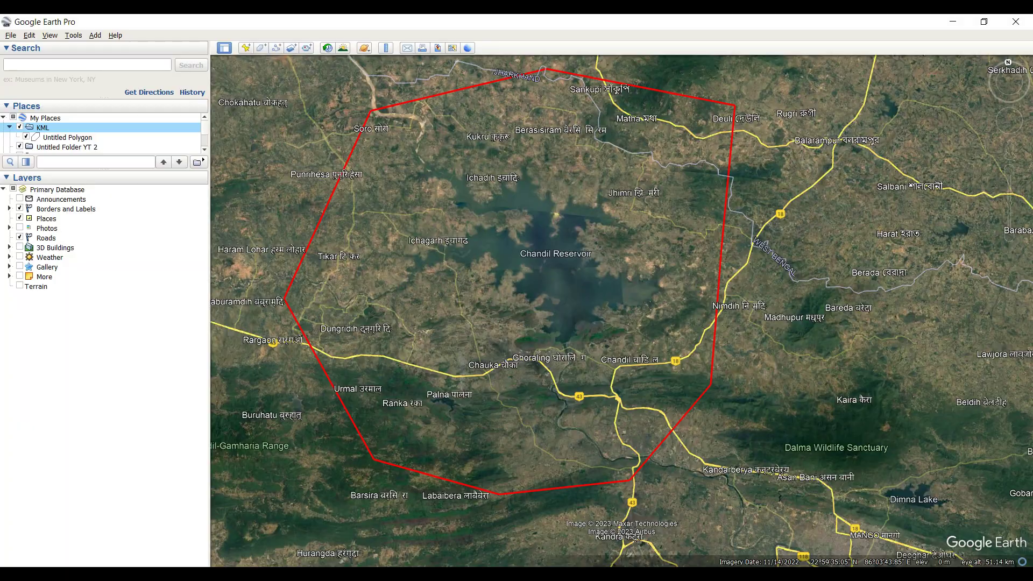
{"action": "key", "text": "alt+Tab"}
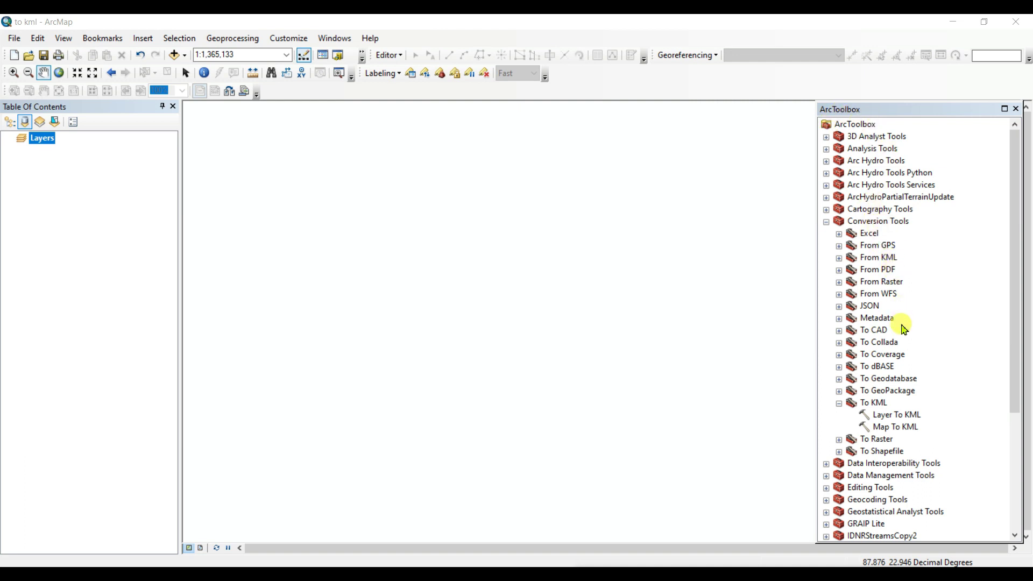
Open KML To Layer from Conversion Tools > From KML in ArcToolbox
{"action": "left_click", "coordinate": [838, 259]}
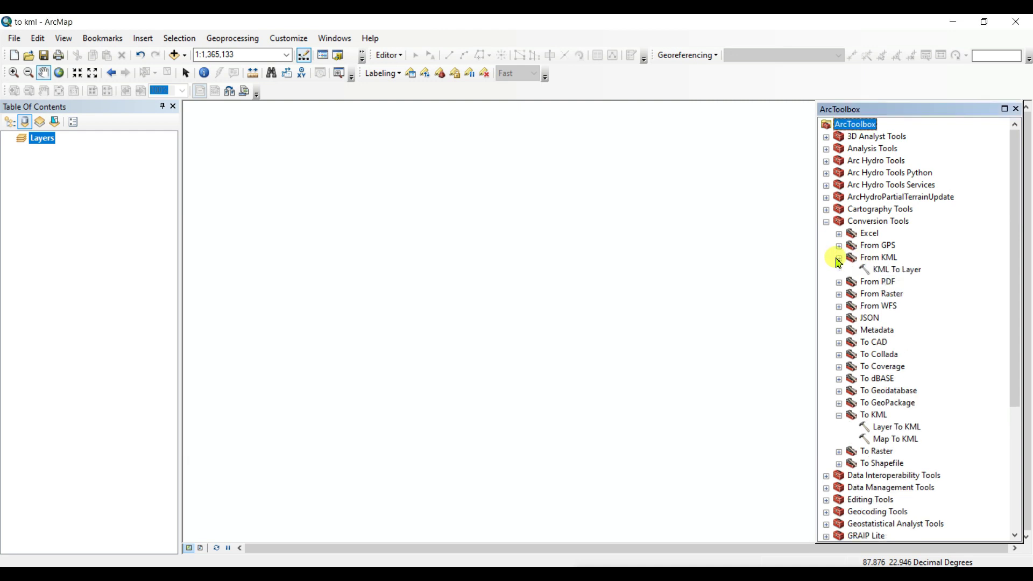
{"action": "double_click", "coordinate": [895, 270]}
{"action": "left_click", "coordinate": [572, 156]}
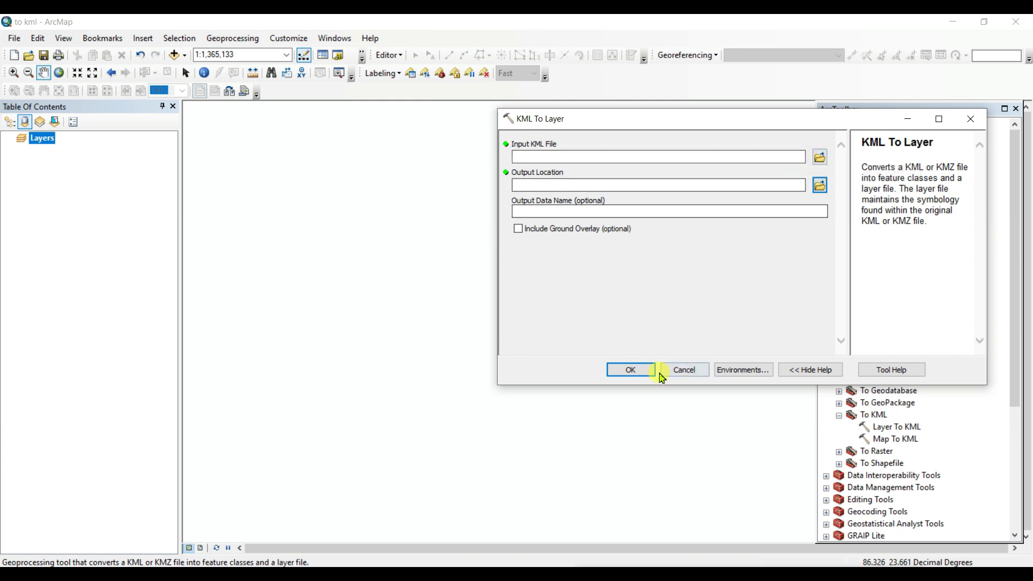
Convert KML.kmz to KML_TO_LAYER in Settlements\New folder
{"action": "left_click", "coordinate": [606, 559]}
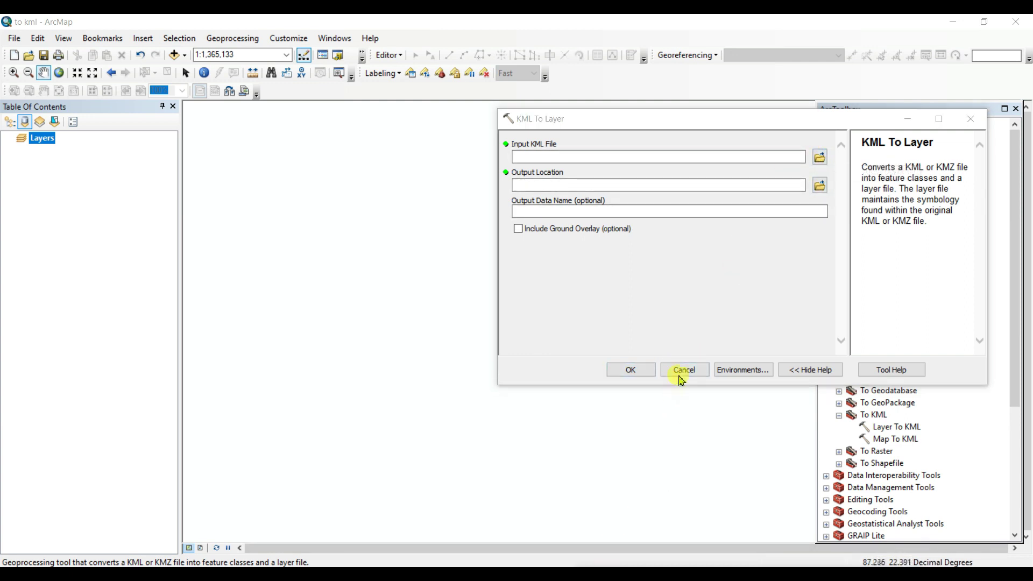
{"action": "left_click", "coordinate": [821, 158]}
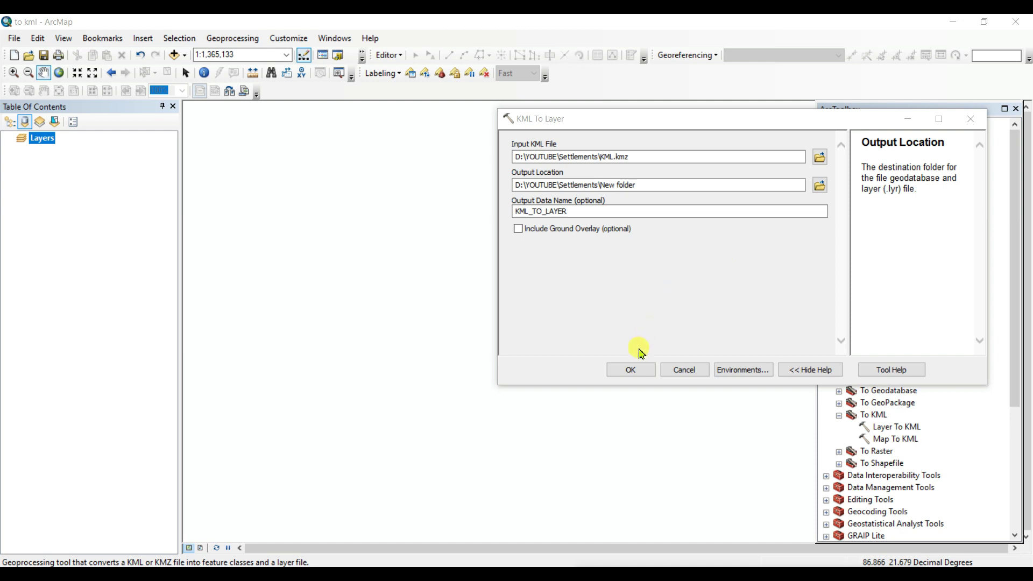
{"action": "left_click", "coordinate": [633, 369]}
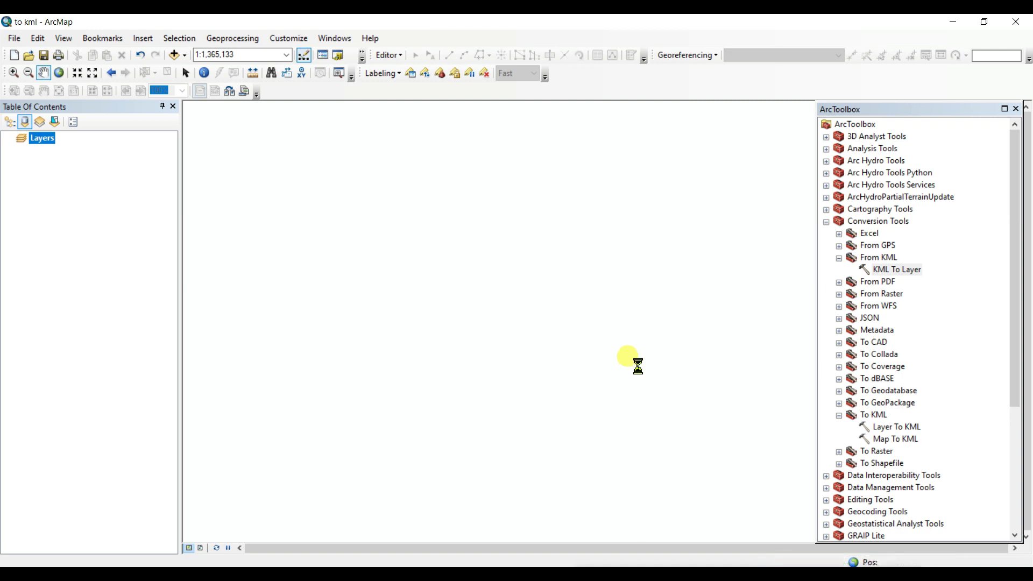
Give the Polygons layer a Hollow symbol with a thin black outline
{"action": "left_click_drag", "start_coordinate": [546, 296], "coordinate": [443, 292]}
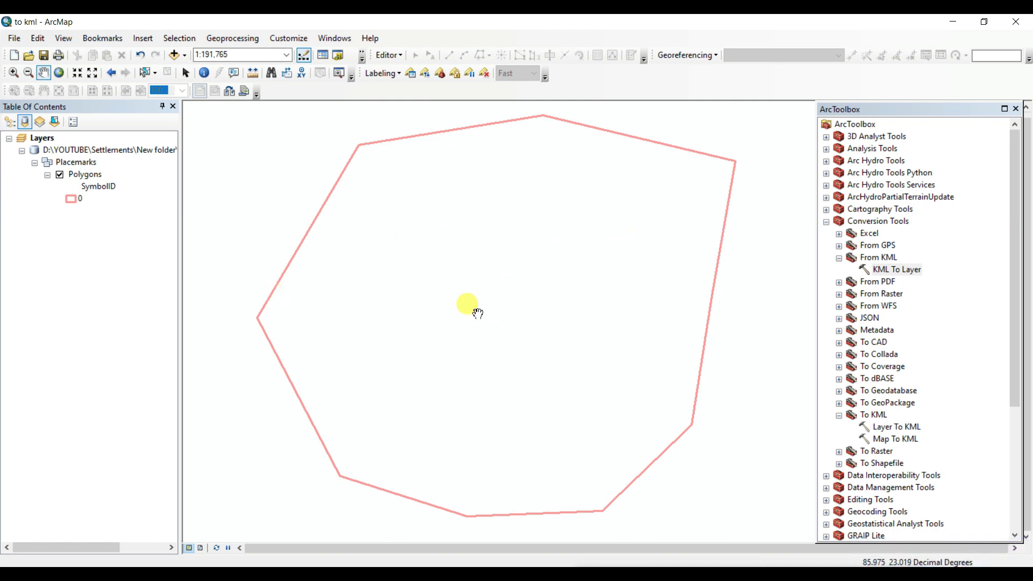
{"action": "left_click", "coordinate": [71, 199]}
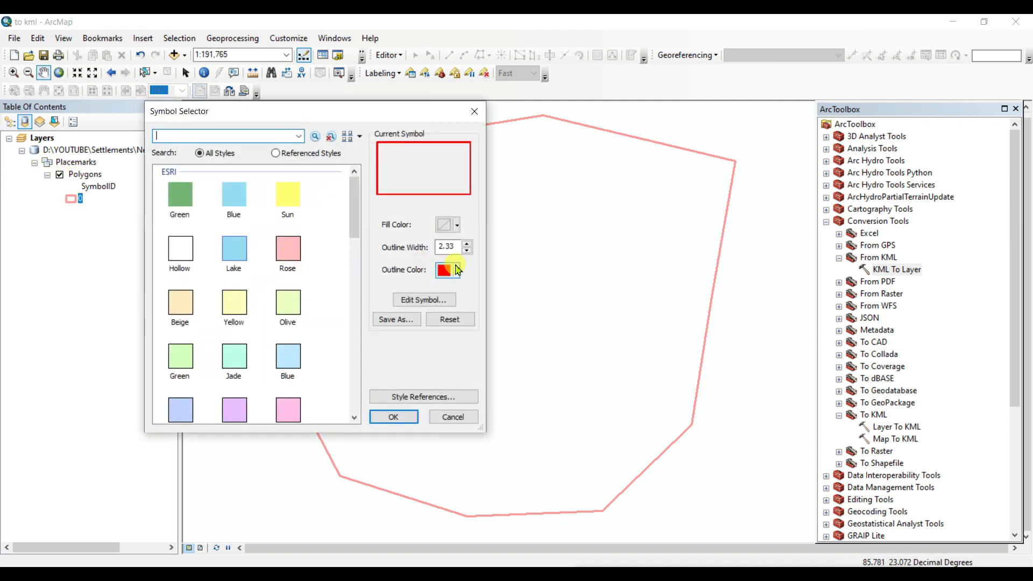
{"action": "left_click", "coordinate": [181, 253]}
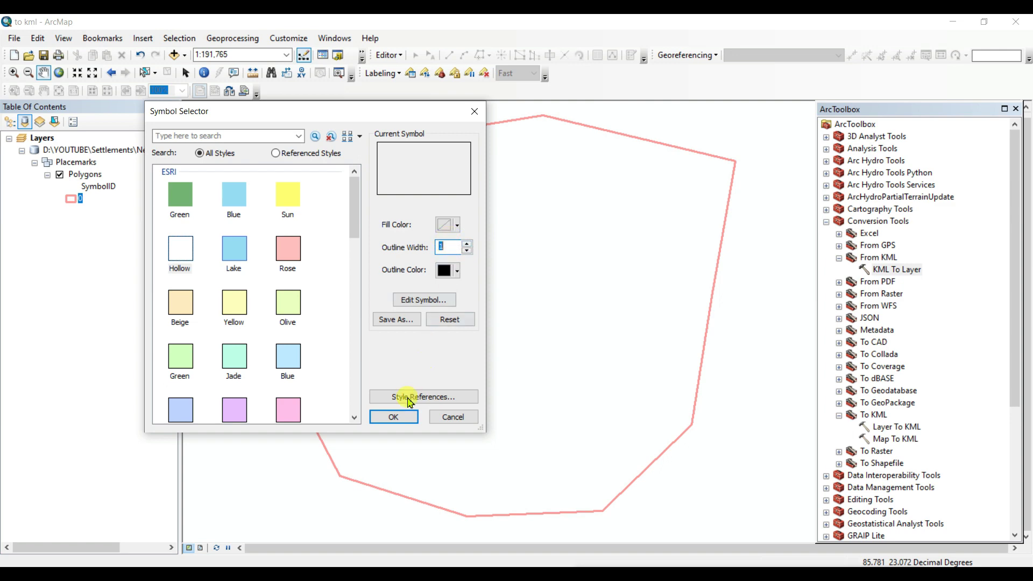
{"action": "left_click", "coordinate": [395, 417]}
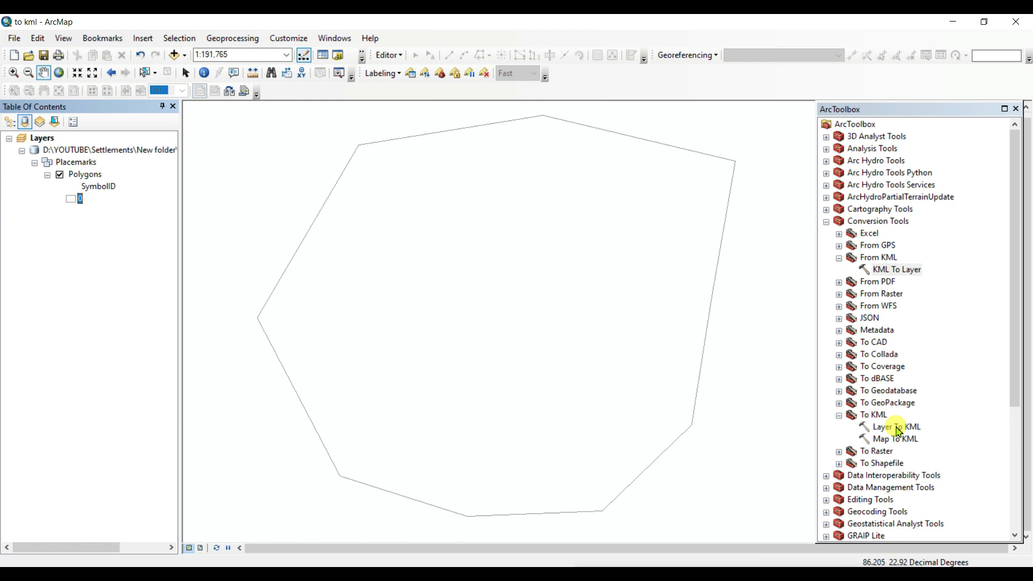
Run Layer To KML on KML_TO_LAYER\Polygons, saving LAYER_TO_KML.kmz in Settlements\New folder
{"action": "double_click", "coordinate": [897, 428]}
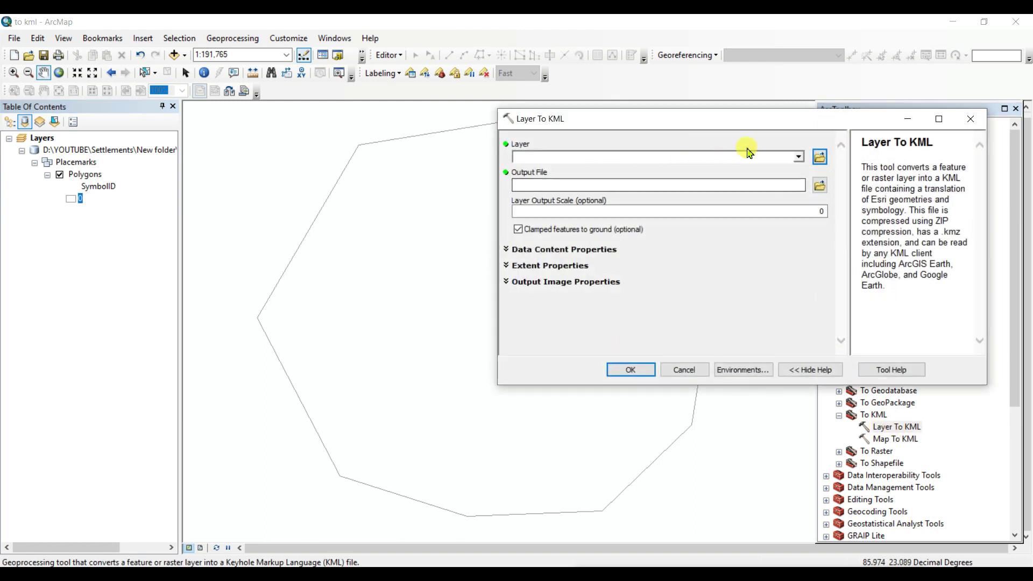
{"action": "left_click", "coordinate": [798, 157]}
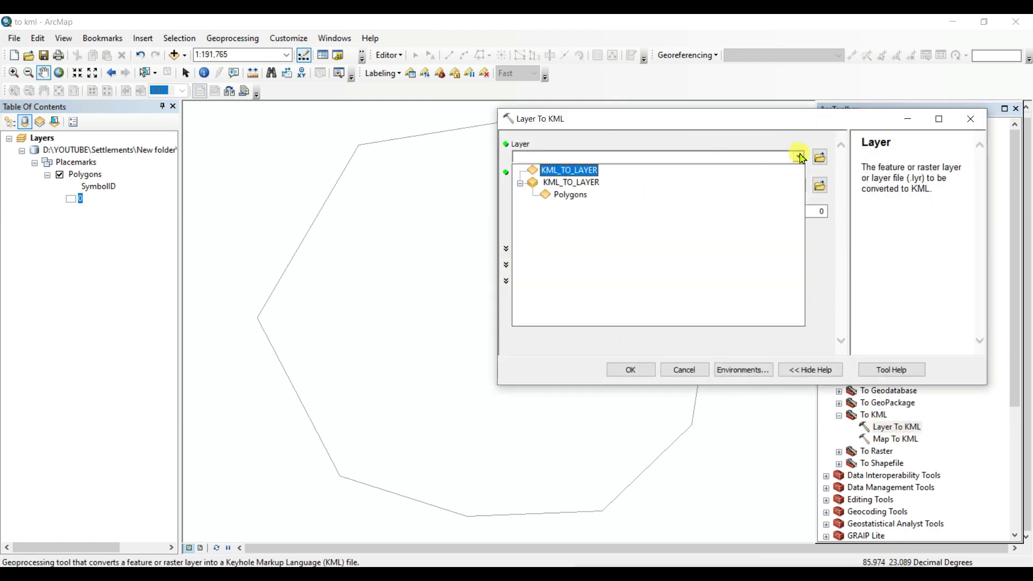
{"action": "left_click", "coordinate": [571, 193]}
{"action": "left_click", "coordinate": [820, 185]}
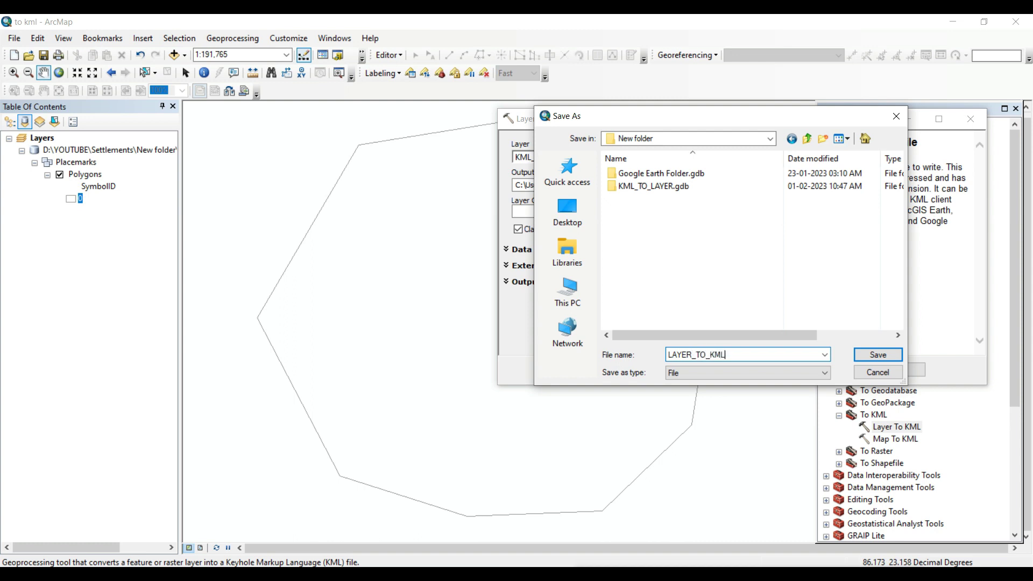
{"action": "left_click", "coordinate": [877, 354]}
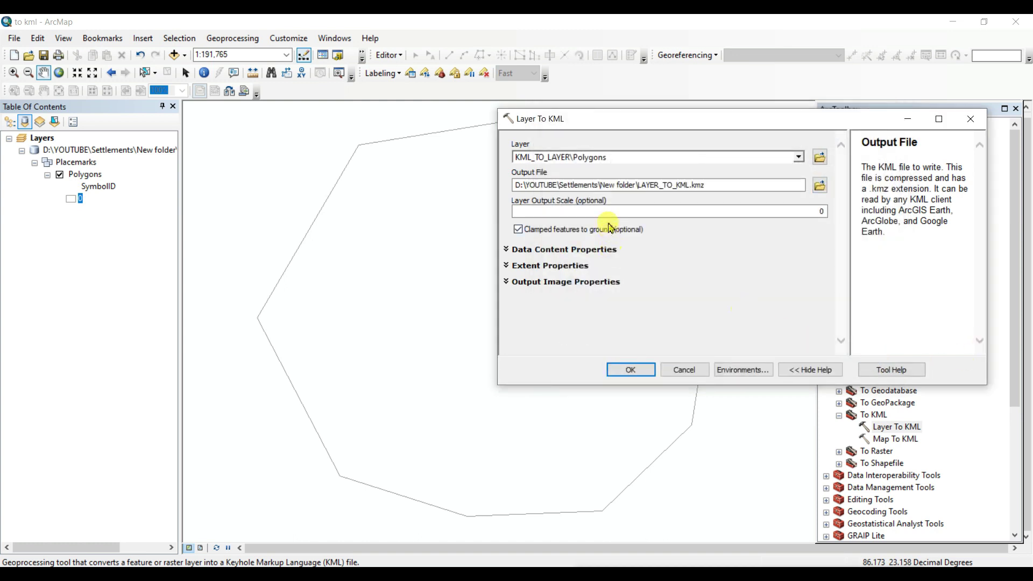
{"action": "left_click", "coordinate": [631, 369]}
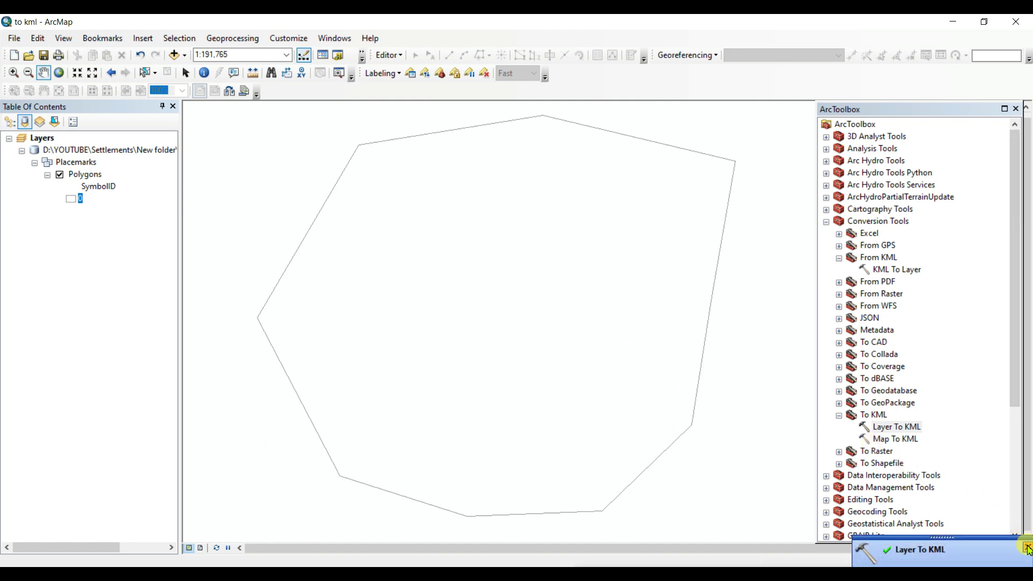
{"action": "left_click", "coordinate": [1027, 547]}
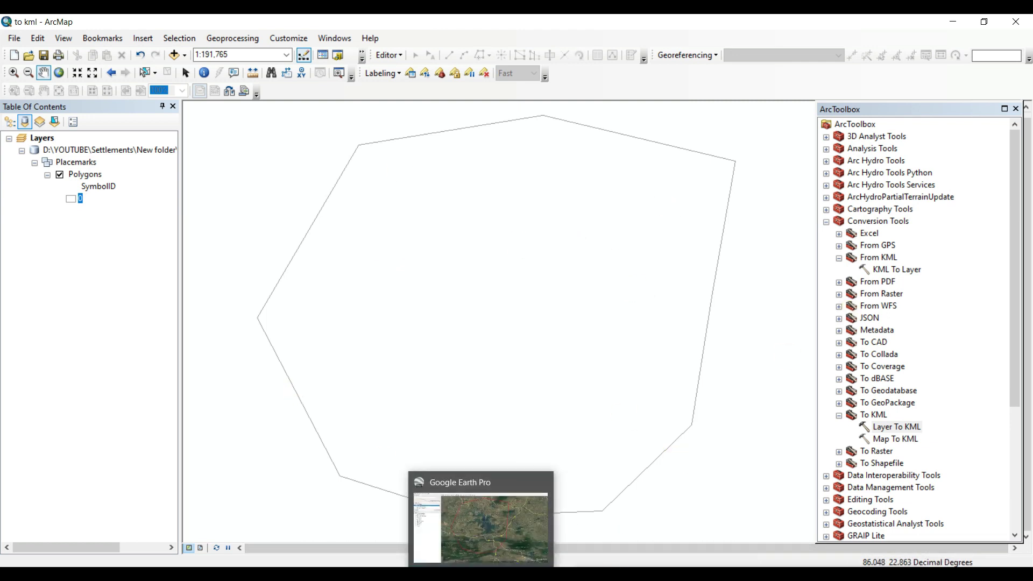
Open LAYER_TO_KML.kmz from Settlements\New folder in Google Earth Pro
{"action": "left_click", "coordinate": [479, 559]}
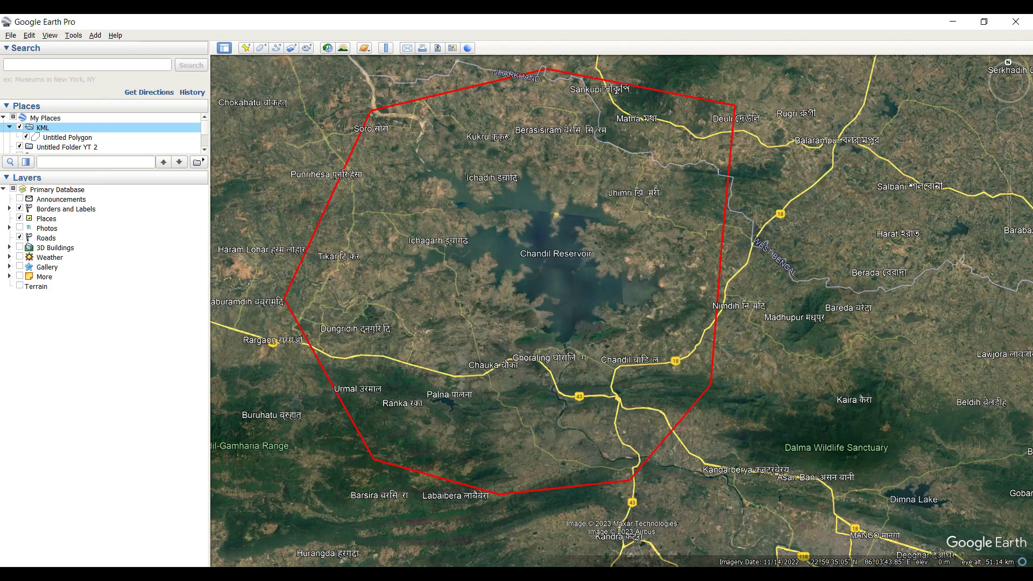
{"action": "left_click", "coordinate": [11, 37]}
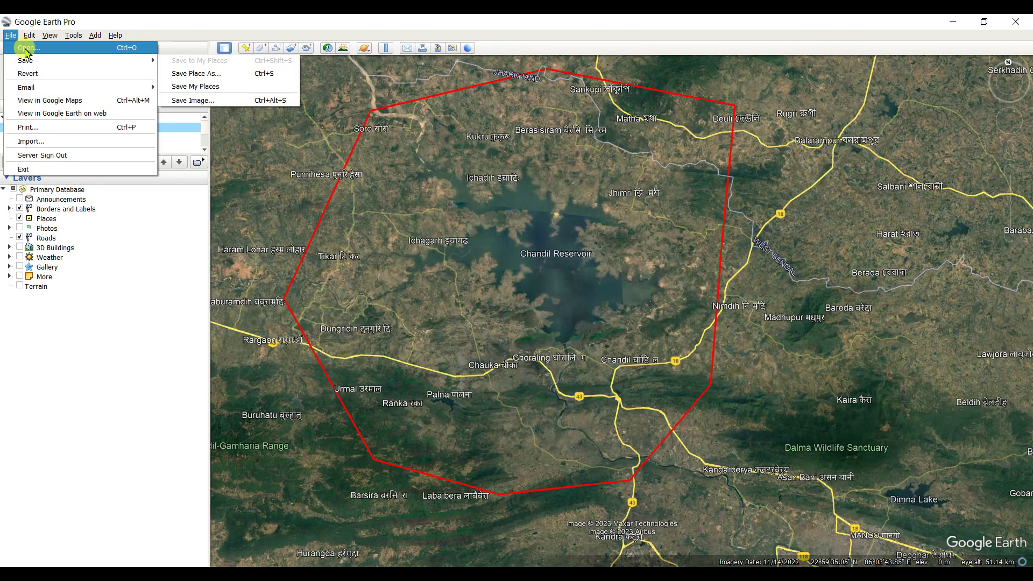
{"action": "left_click", "coordinate": [25, 50]}
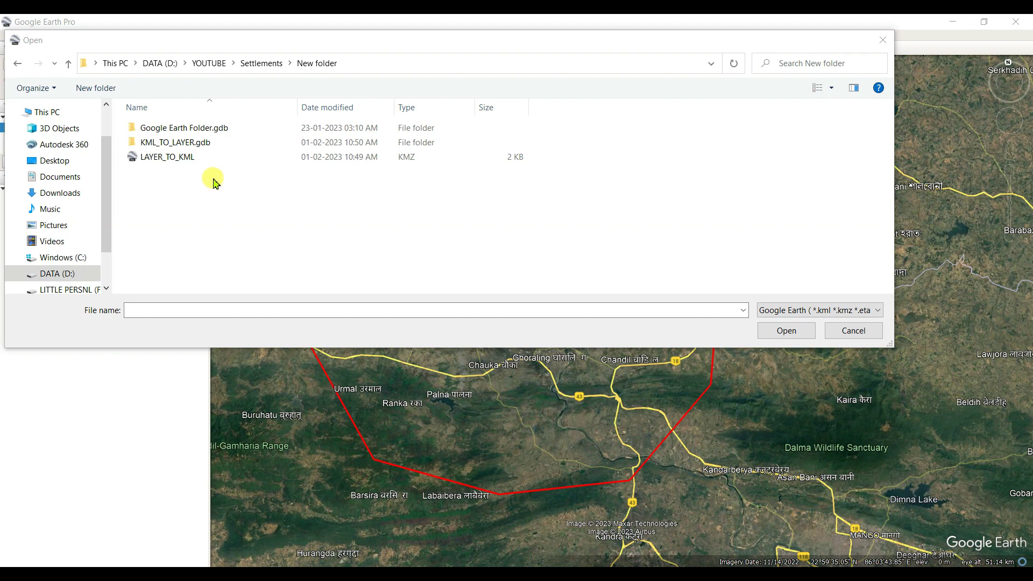
{"action": "left_click", "coordinate": [188, 160]}
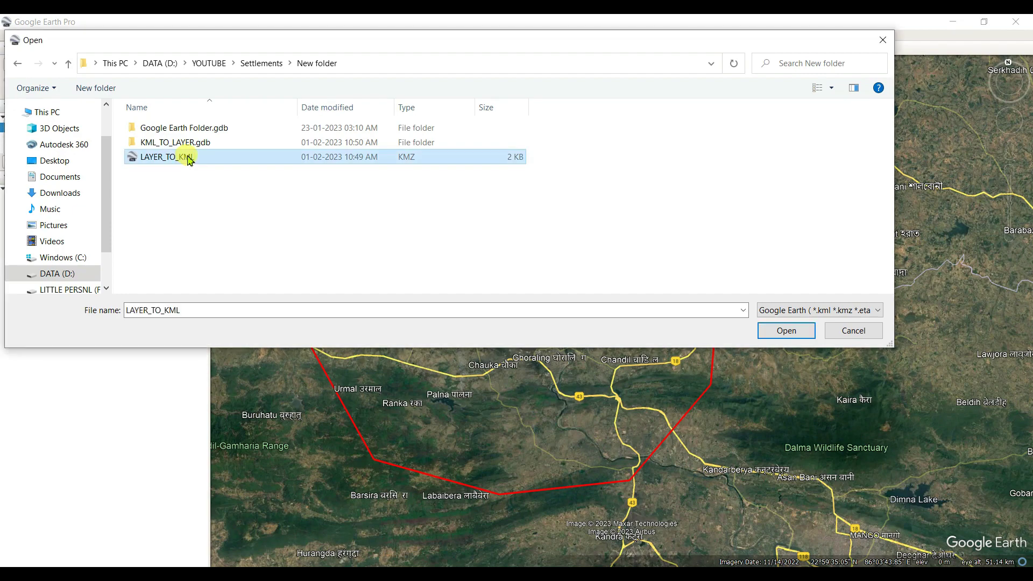
{"action": "left_click", "coordinate": [792, 332]}
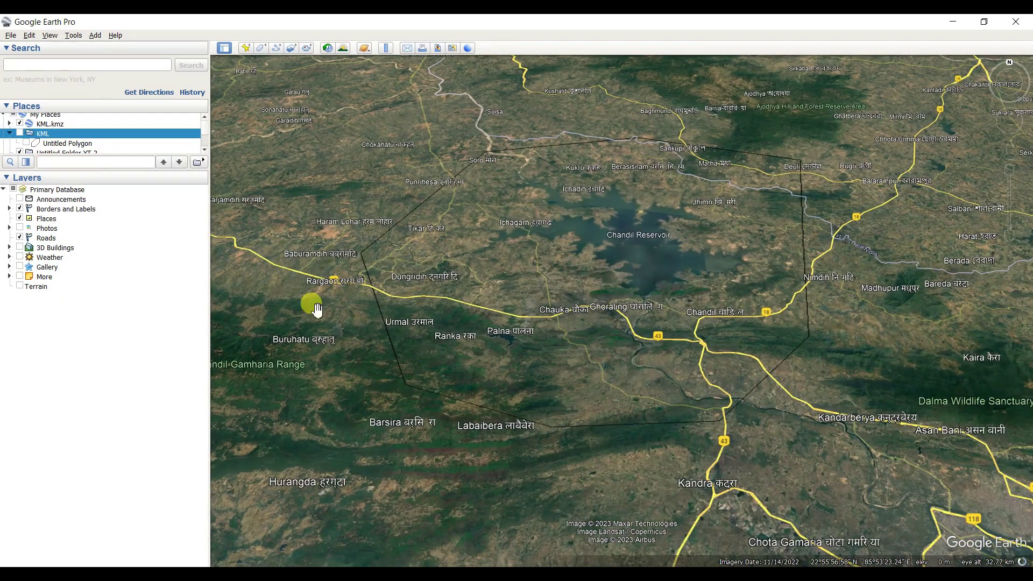
Open the Properties of the imported KML.kmz entry in My Places
{"action": "scroll", "coordinate": [61, 148], "scroll_direction": "up", "scroll_amount": 1}
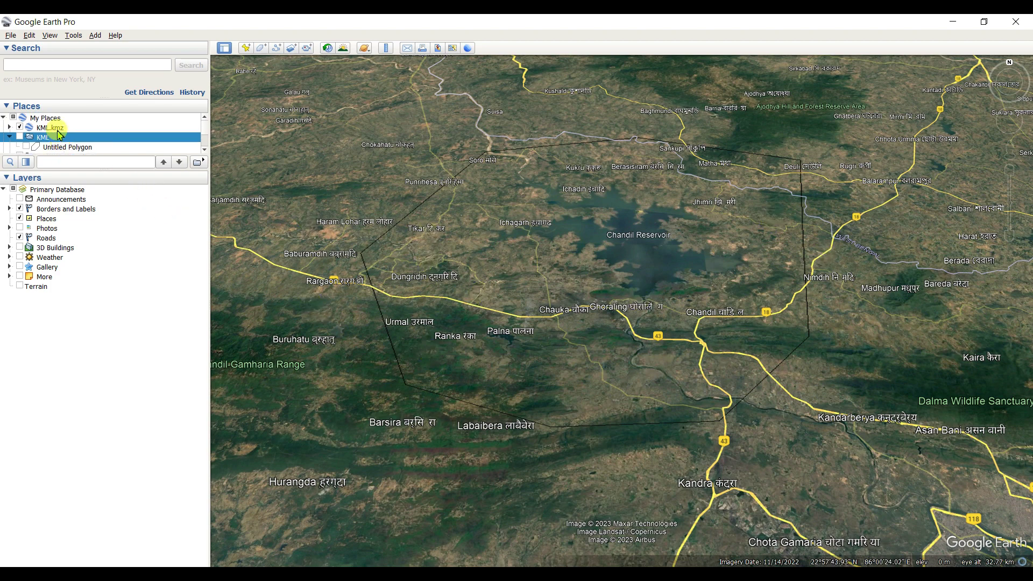
{"action": "left_click", "coordinate": [48, 129]}
{"action": "right_click", "coordinate": [48, 129]}
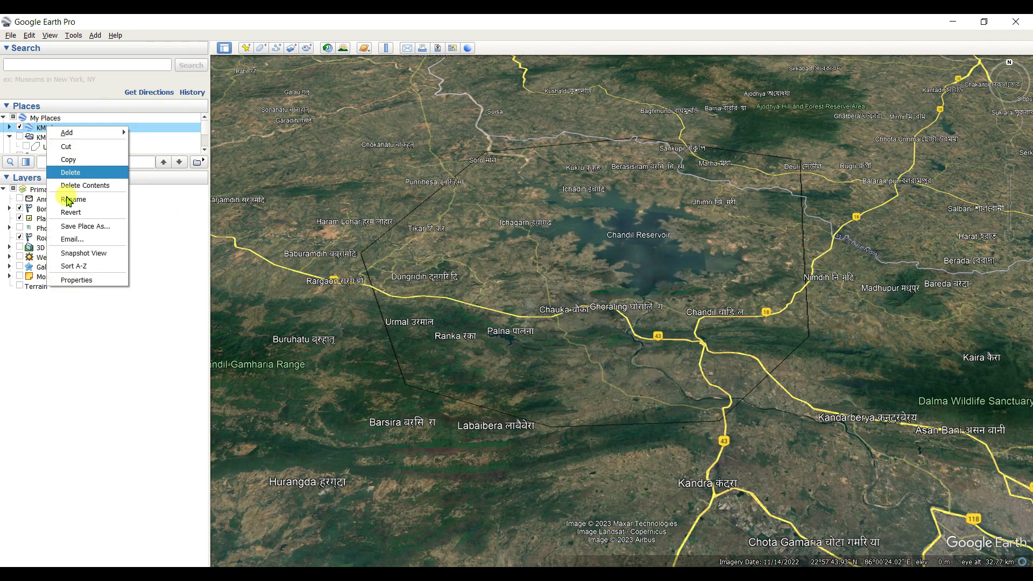
{"action": "left_click", "coordinate": [74, 278]}
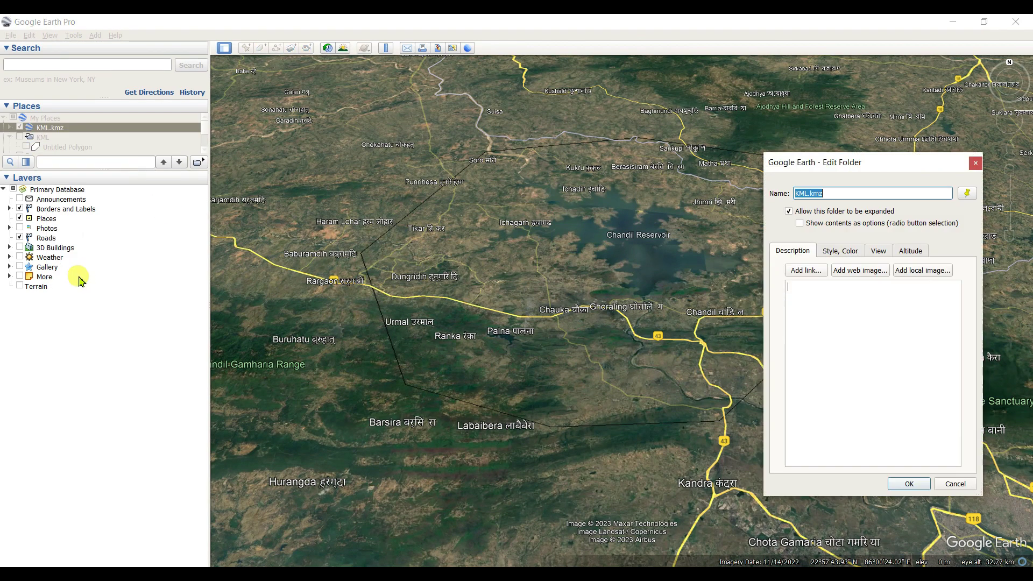
Set the line colour to magenta and the area to Outlined
{"action": "left_click", "coordinate": [842, 250]}
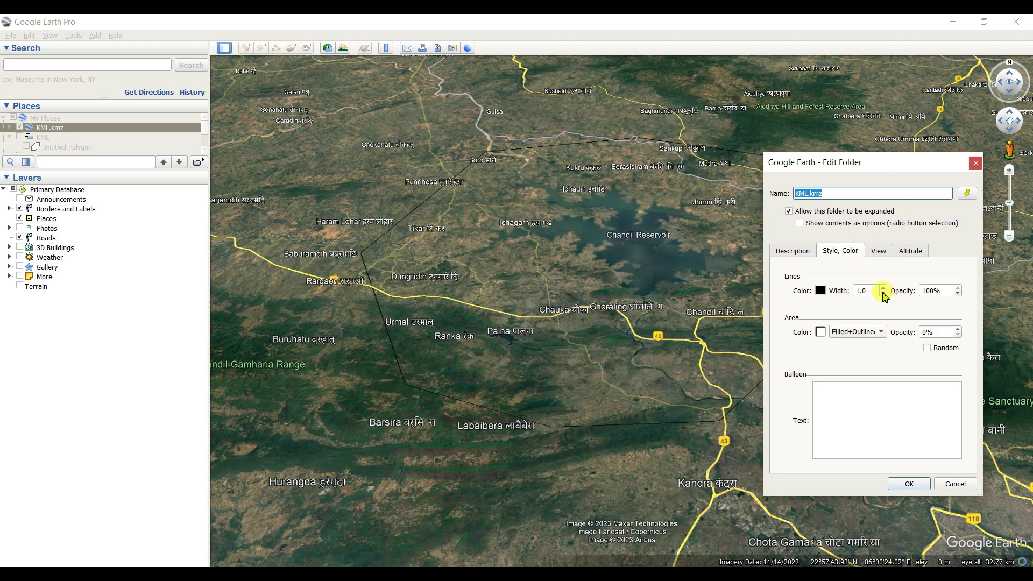
{"action": "left_click", "coordinate": [821, 291]}
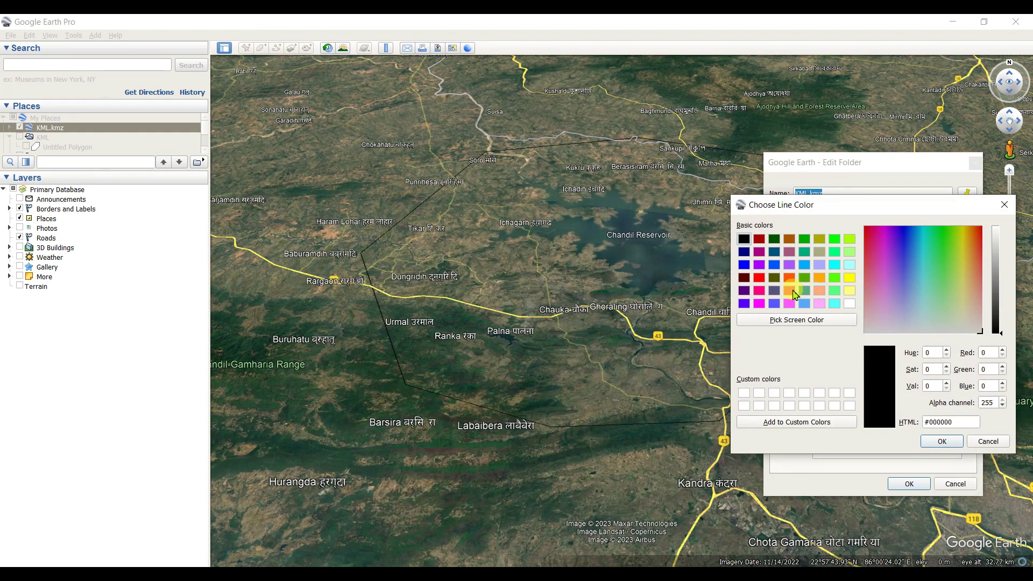
{"action": "left_click", "coordinate": [759, 302]}
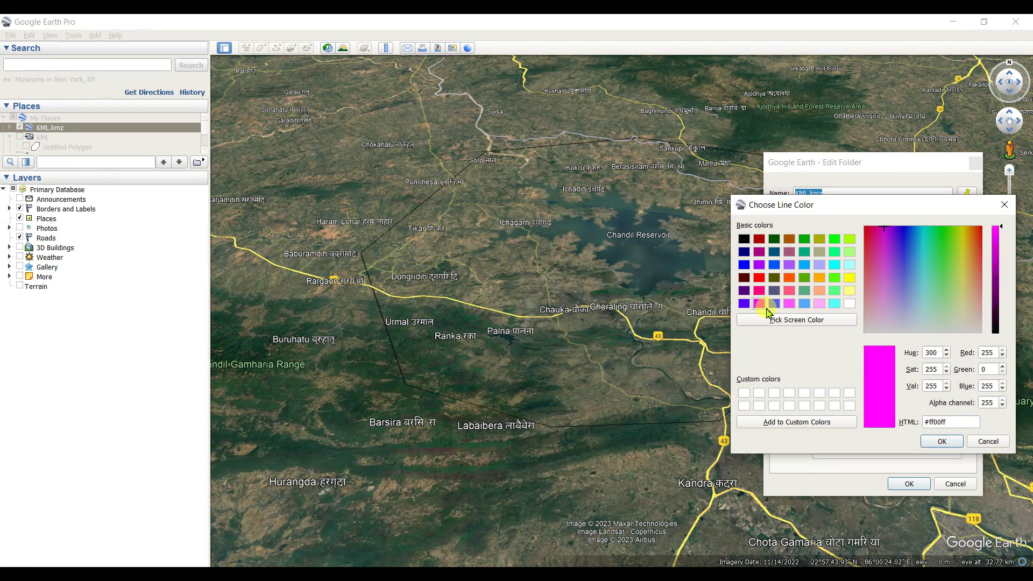
{"action": "left_click", "coordinate": [942, 441]}
{"action": "left_click", "coordinate": [882, 332]}
{"action": "left_click", "coordinate": [852, 318]}
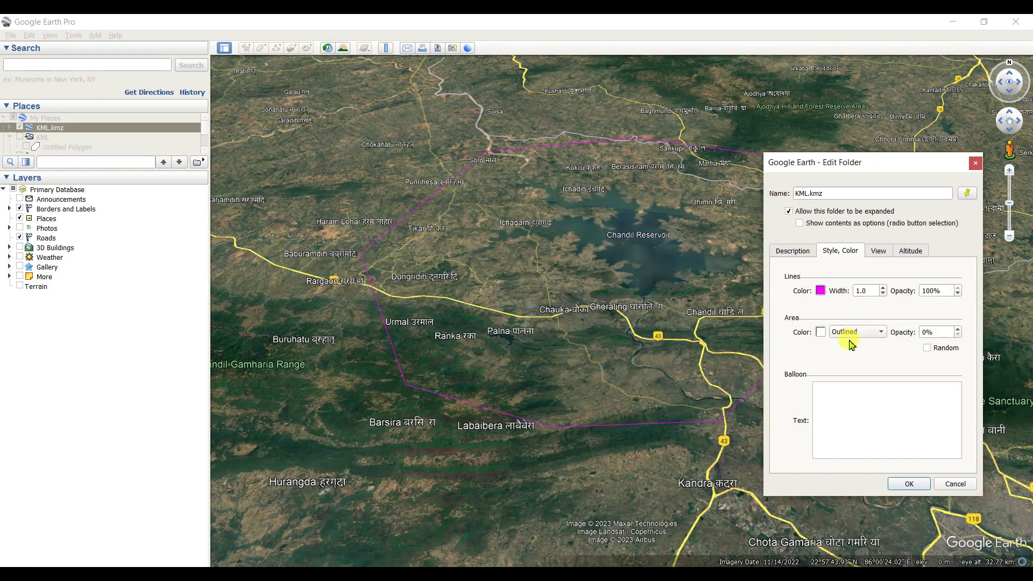